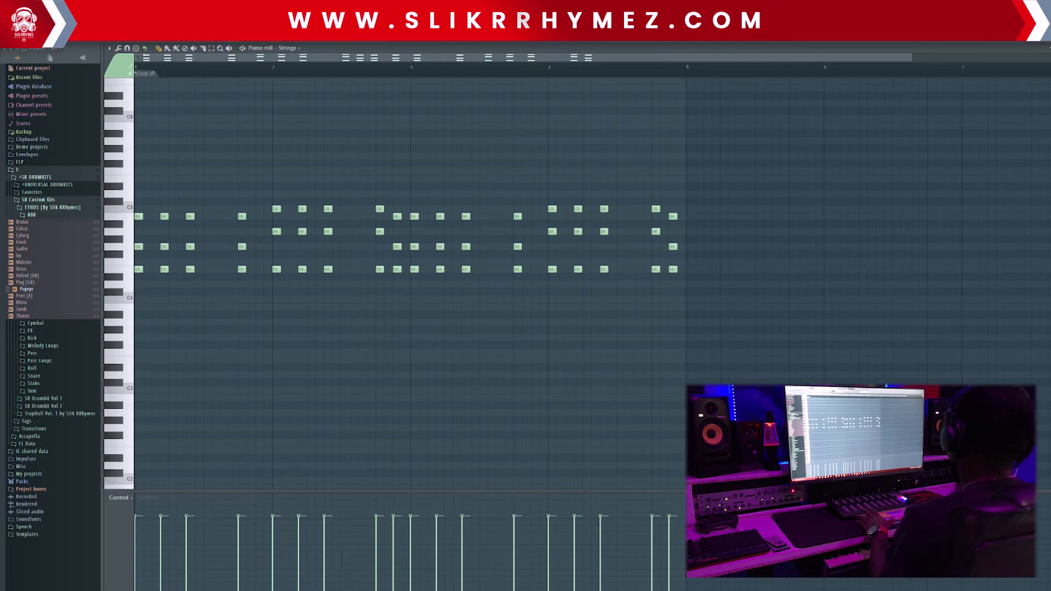
key("F7")
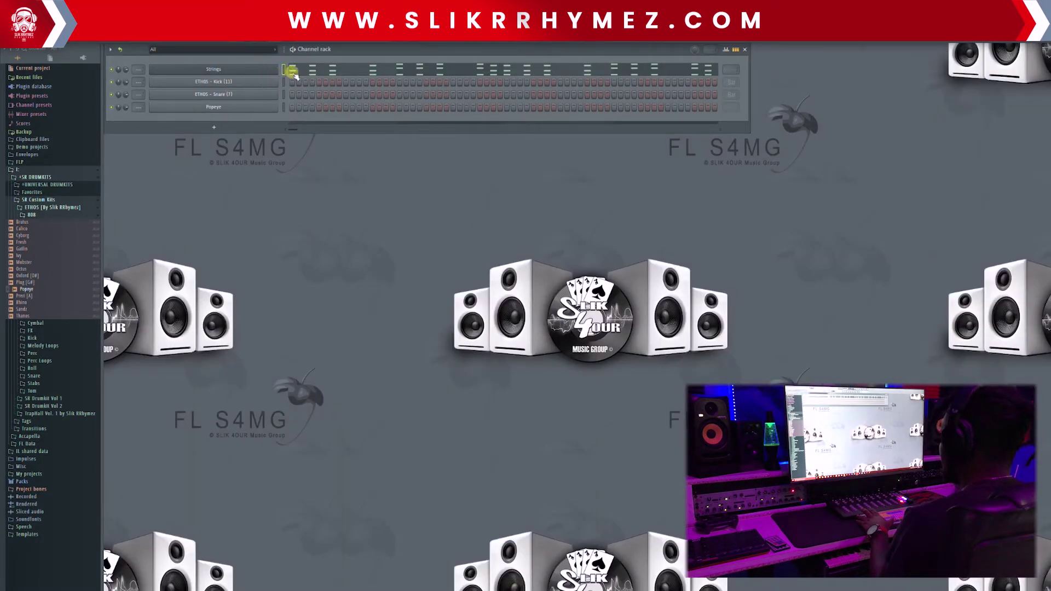
right_click(261, 104)
left_click(303, 105)
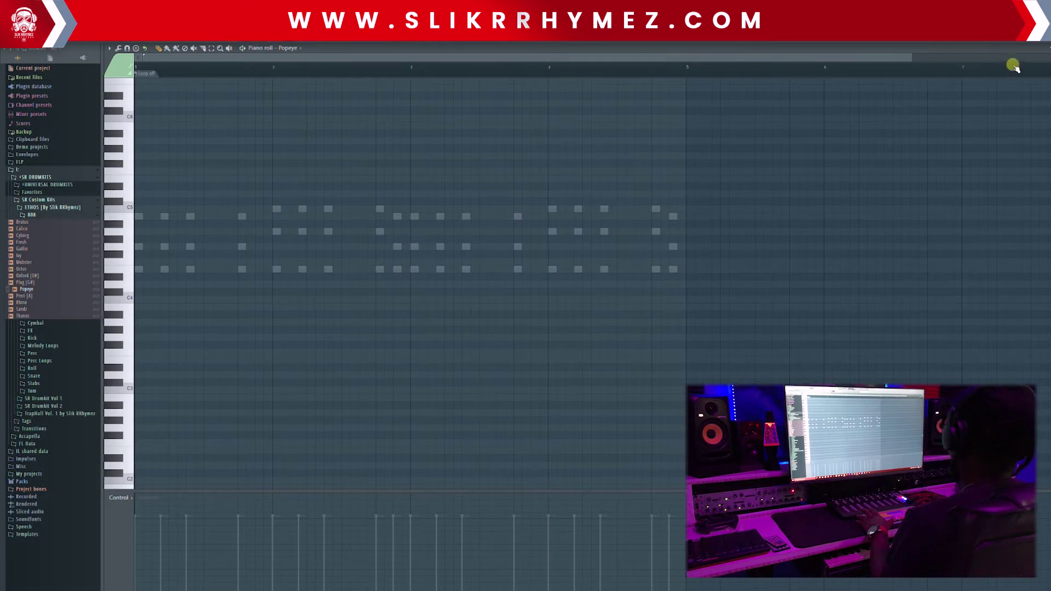
key("Escape")
Insert a Layer channel above the Strings channel.
right_click(233, 71)
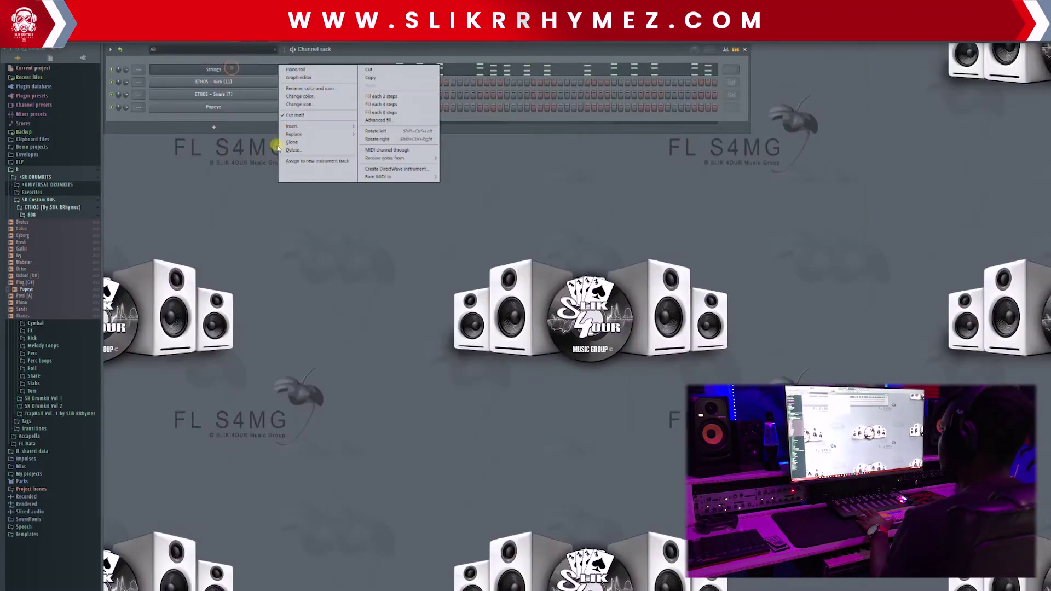
mouse_move(305, 126)
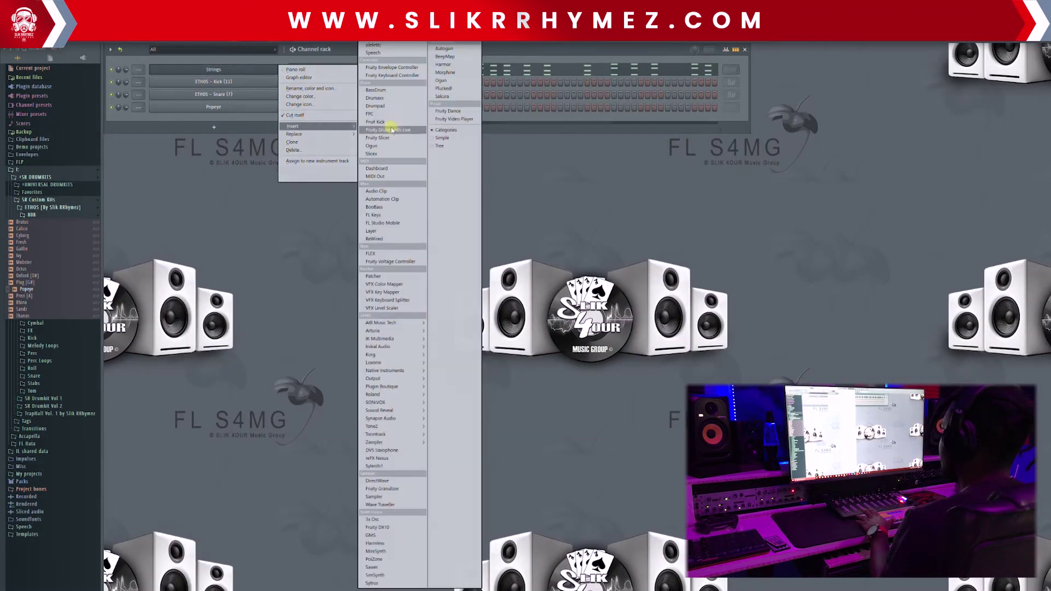
left_click(381, 232)
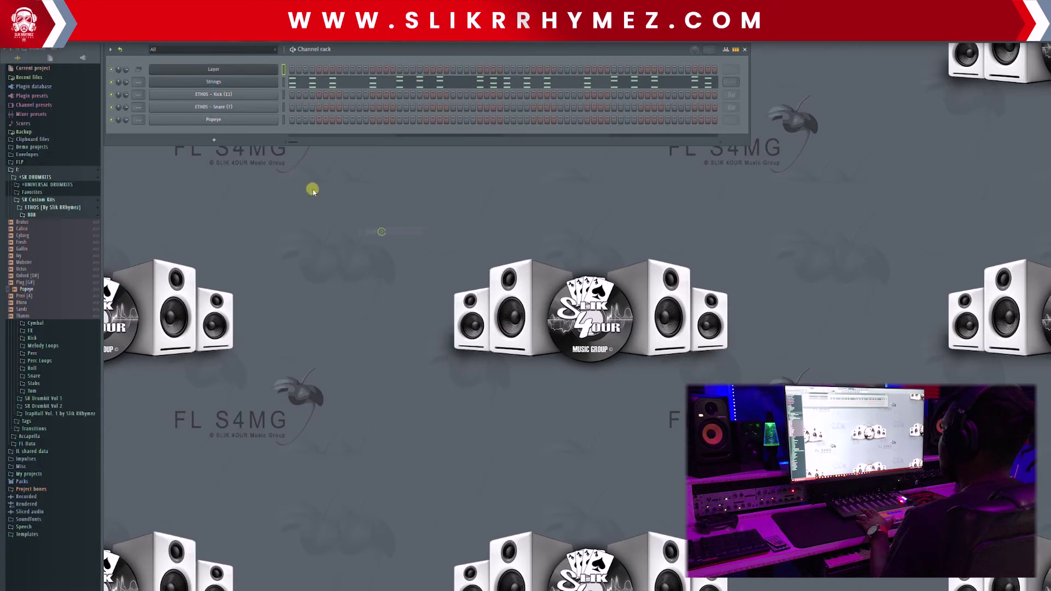
Copy the Strings notes into the Layer channel and extend them end to end with quick legato in its piano roll.
left_click(284, 83)
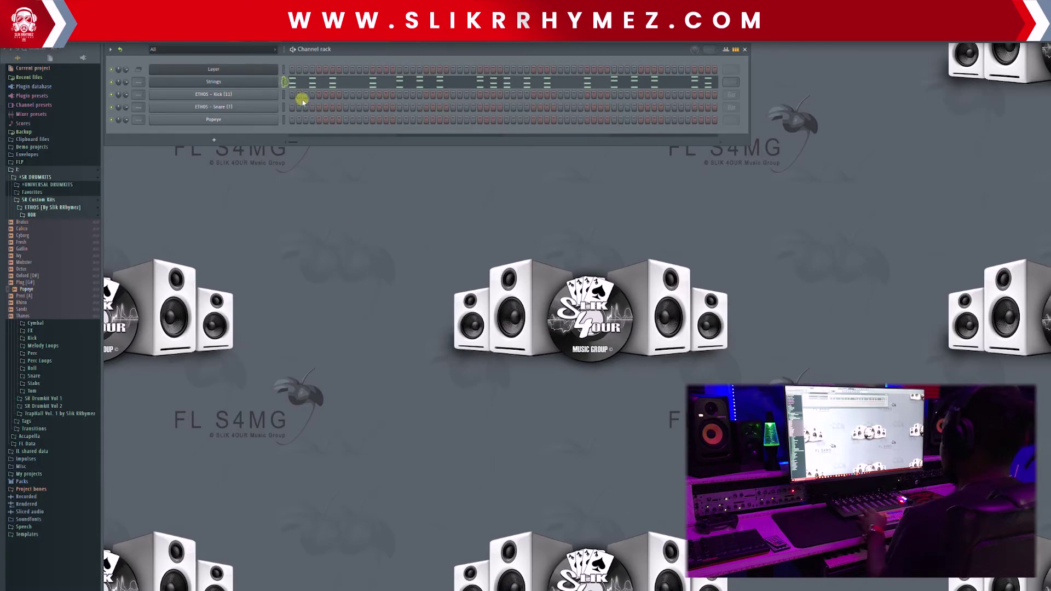
left_click(284, 70)
key("ctrl+v")
left_click(303, 71)
key("ctrl+l")
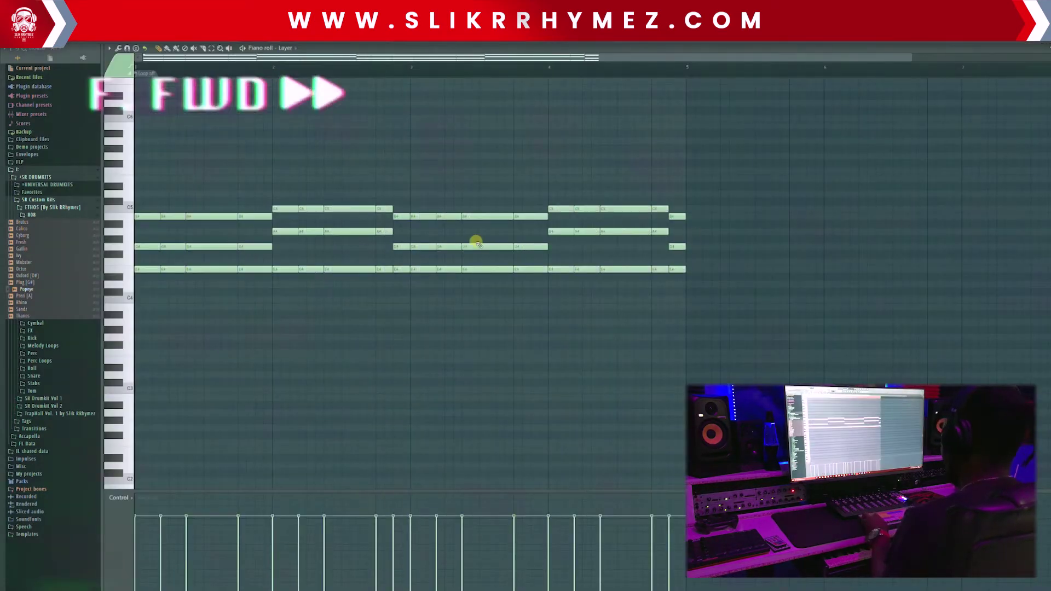
Duplicate the Layer chords into higher and lower octaves so they stack across four octaves.
key("ctrl+a")
left_click_drag(476, 246, 476, 156)
key("ctrl+a")
left_click_drag(409, 218, 409, 399)
Open the piano roll of the Popeye channel with the Layer chords shown as ghost notes.
key("Escape")
right_click(215, 119)
left_click(235, 125)
scroll(383, 295, "up", 1)
left_click(109, 48)
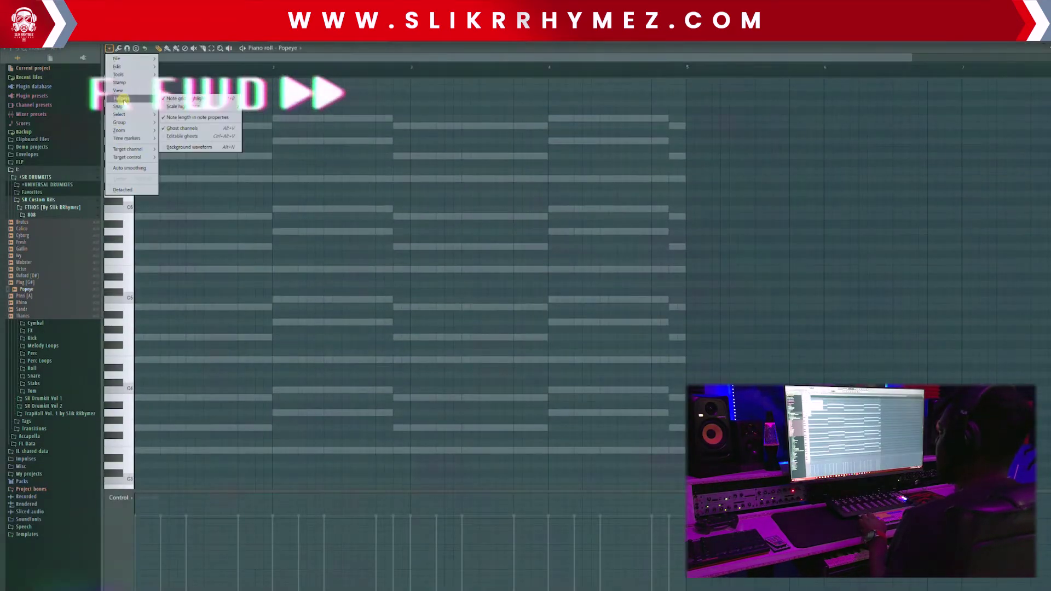
left_click(174, 438)
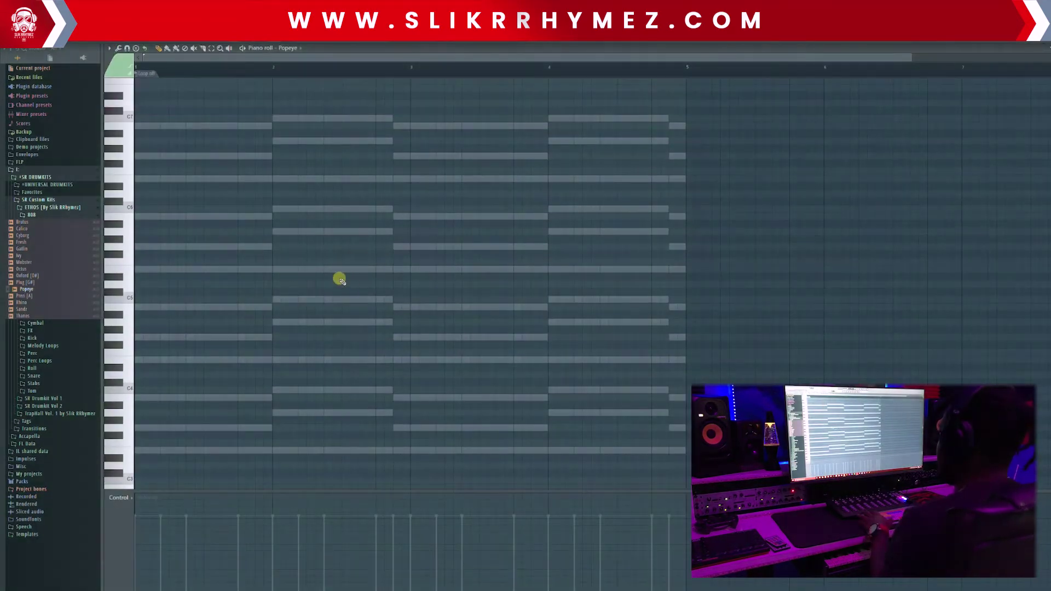
Fill bar 1 of the Popeye bassline with three E5 notes, a short B5 and a longer G5.
key("space")
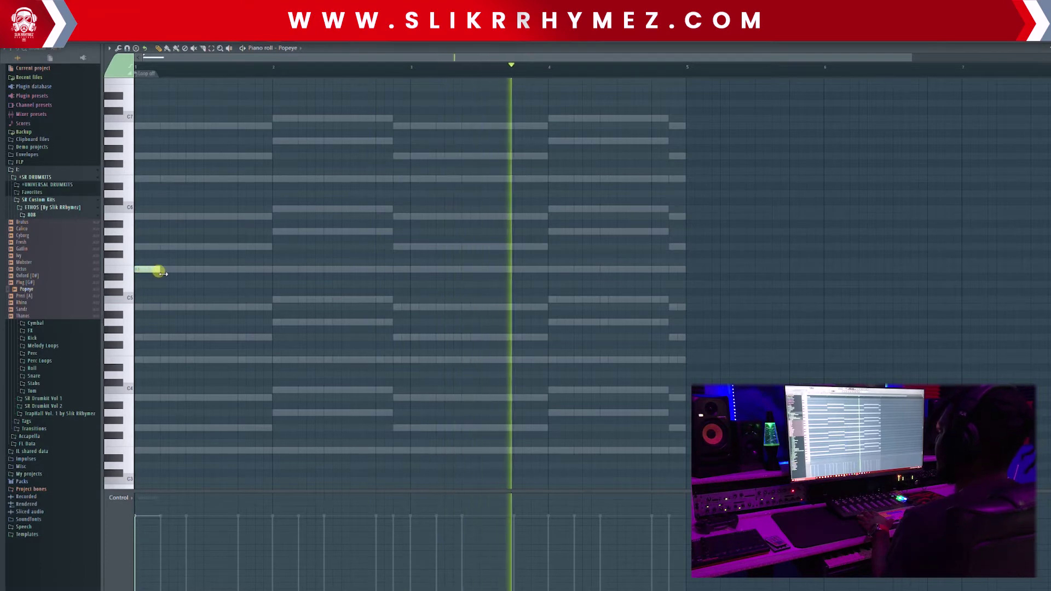
left_click_drag(157, 272, 198, 272)
left_click(190, 269)
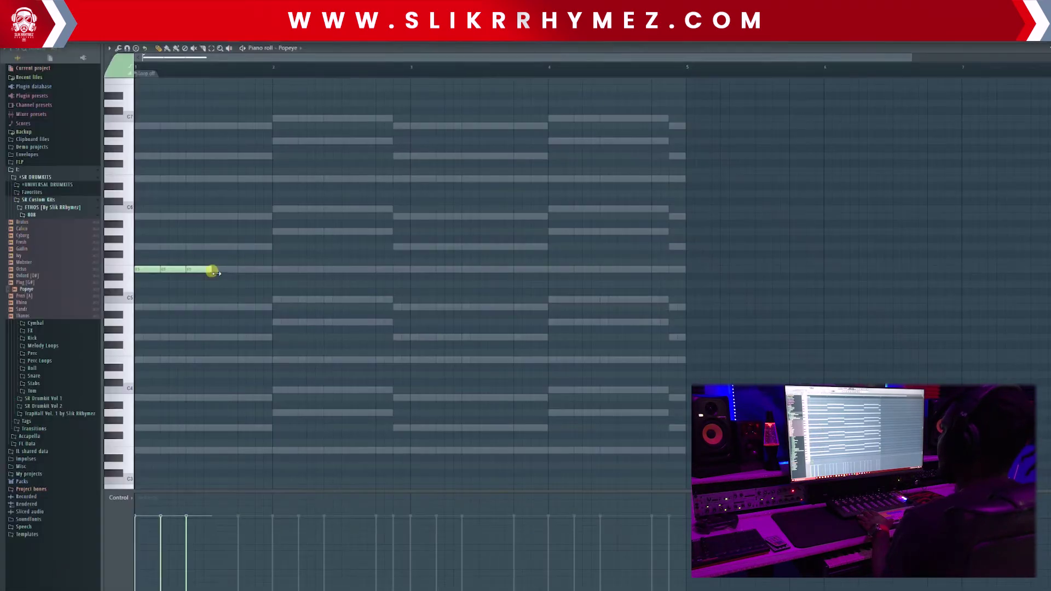
left_click(220, 216)
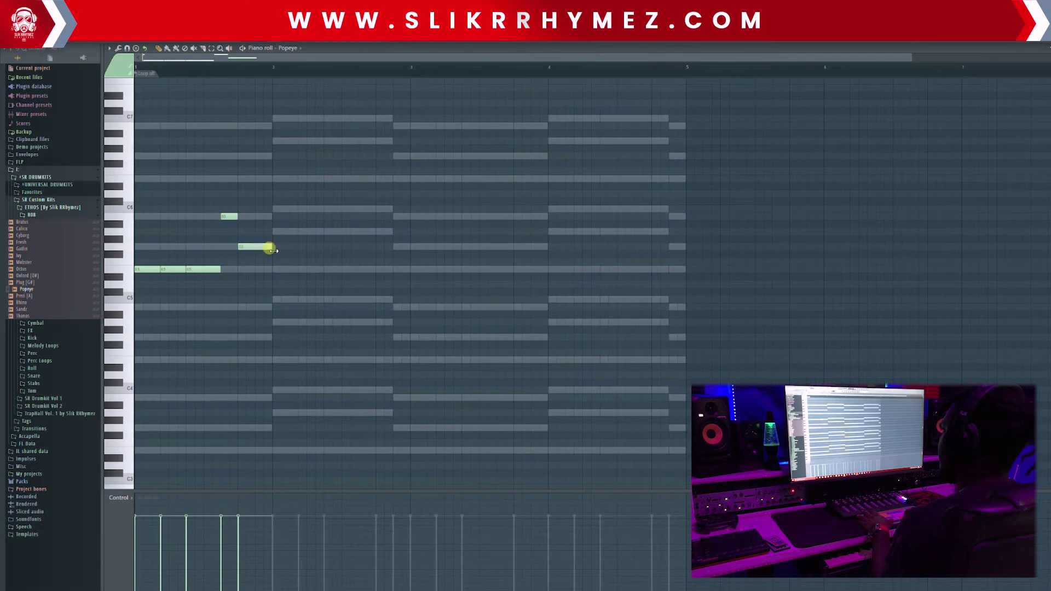
key("space")
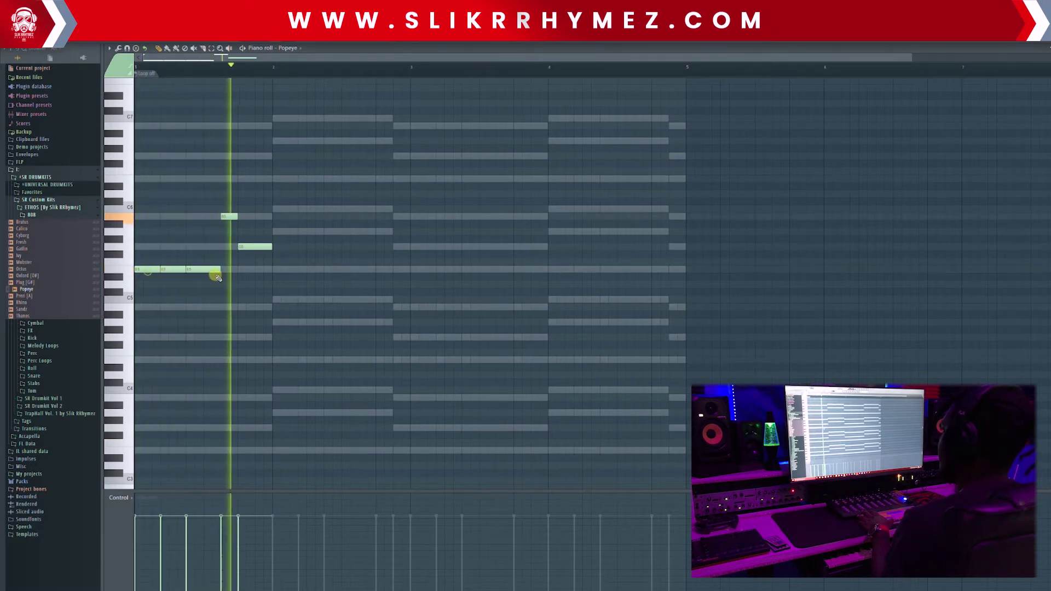
Place three consecutive E5 notes at the start of bar 2, trying and removing a short C6 after them.
left_click(276, 270)
left_click(302, 270)
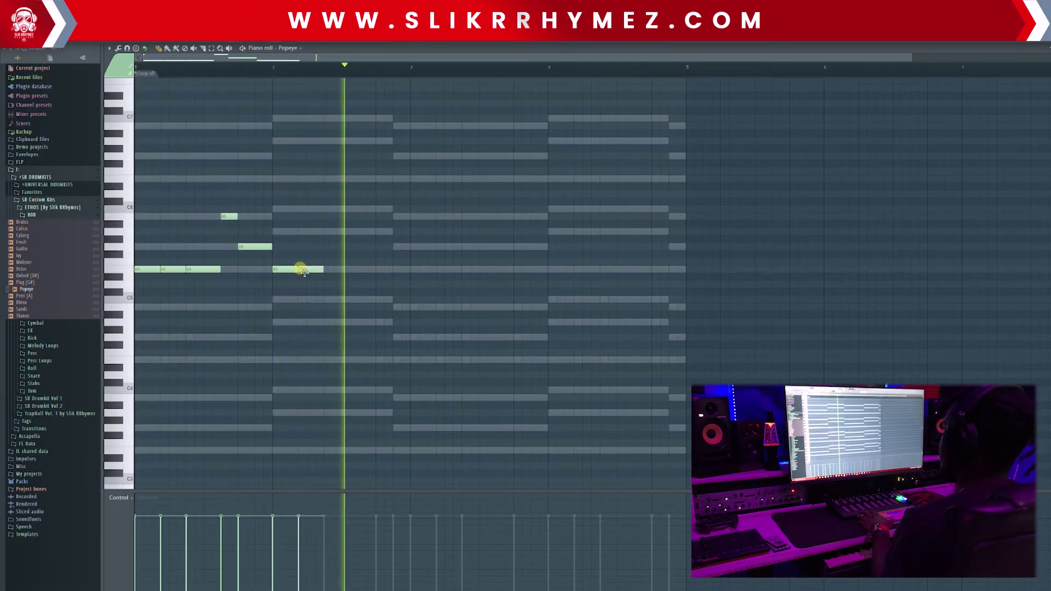
left_click(327, 270)
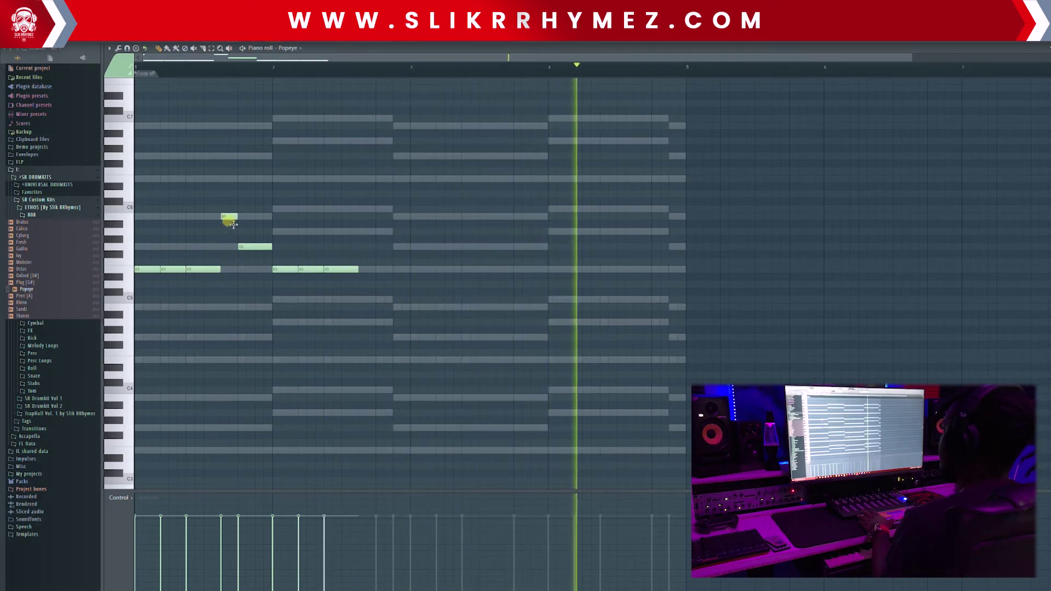
left_click(361, 209)
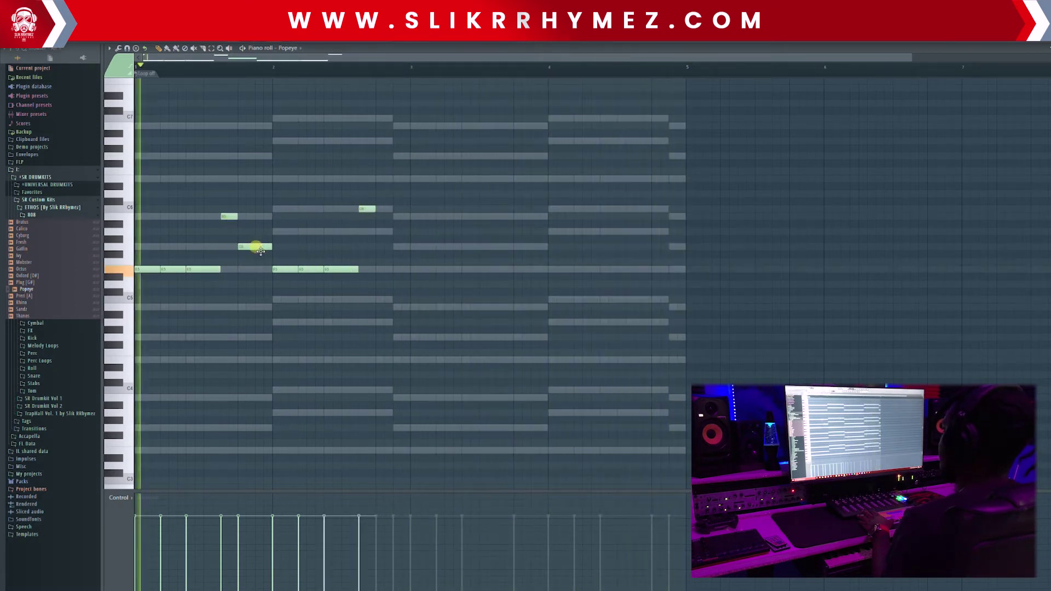
right_click(369, 211)
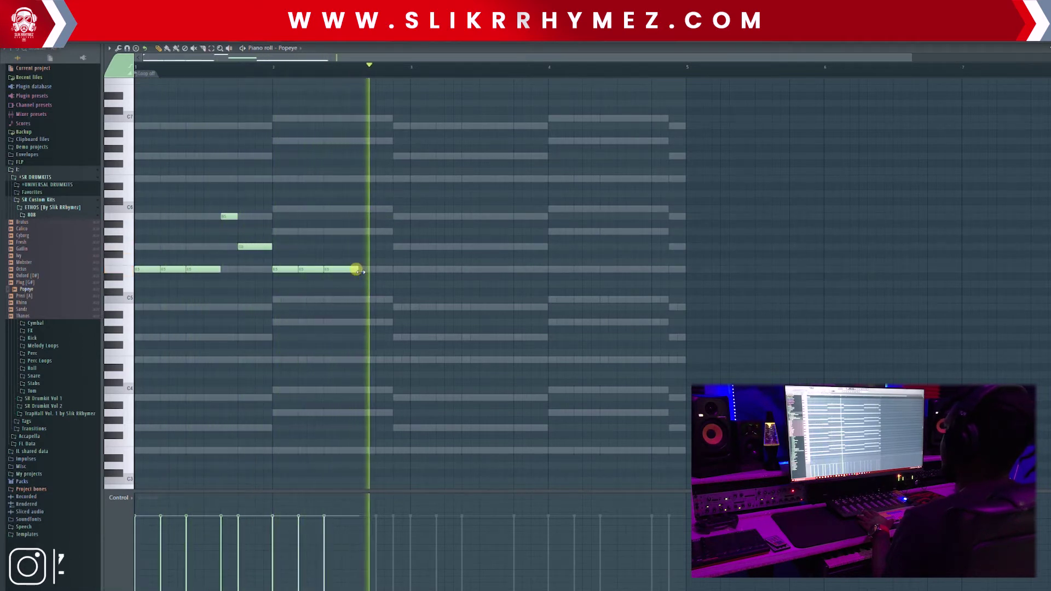
Lengthen the last E5 note in bar 2 and follow it with a short A5 and a short G5.
left_click_drag(358, 271, 375, 270)
left_click(375, 209)
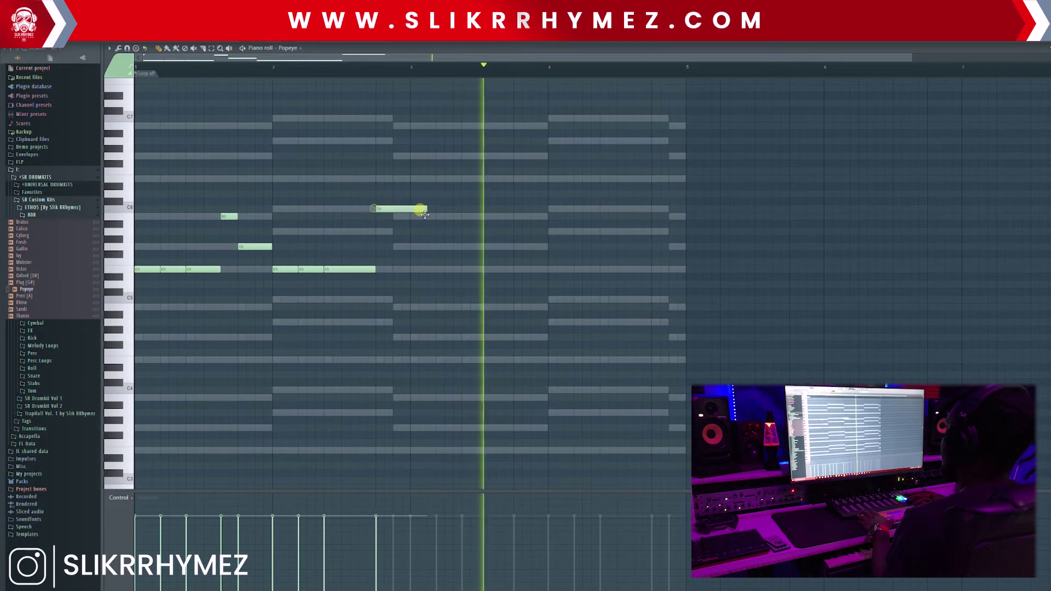
left_click_drag(425, 214, 392, 237)
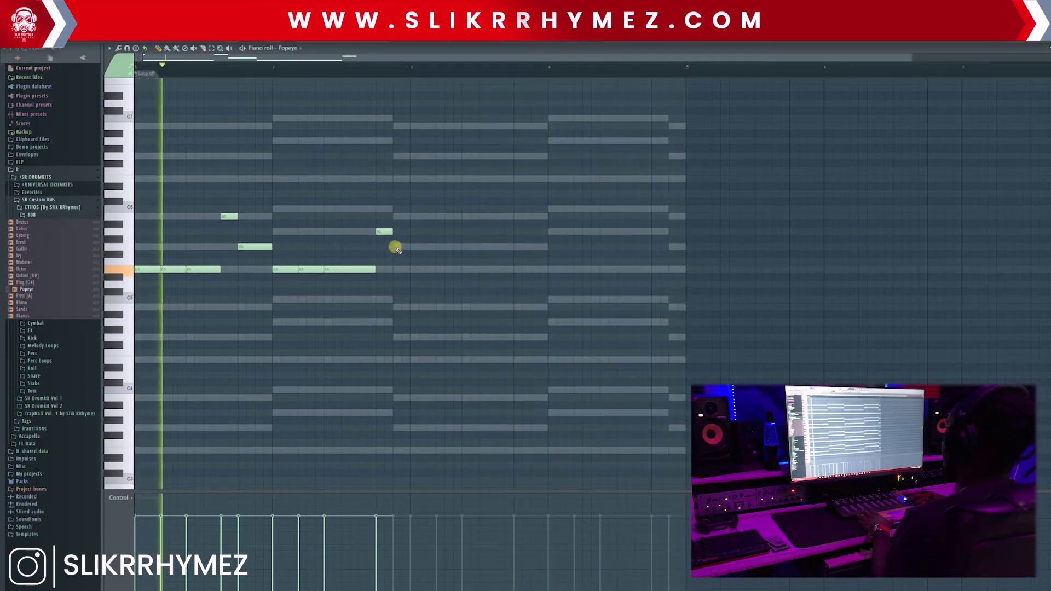
left_click(397, 247)
Duplicate the notes of bars 1 and 2 into bars 3 and 4 and clear the selection.
left_click_drag(410, 77, 134, 77)
key("ctrl+b")
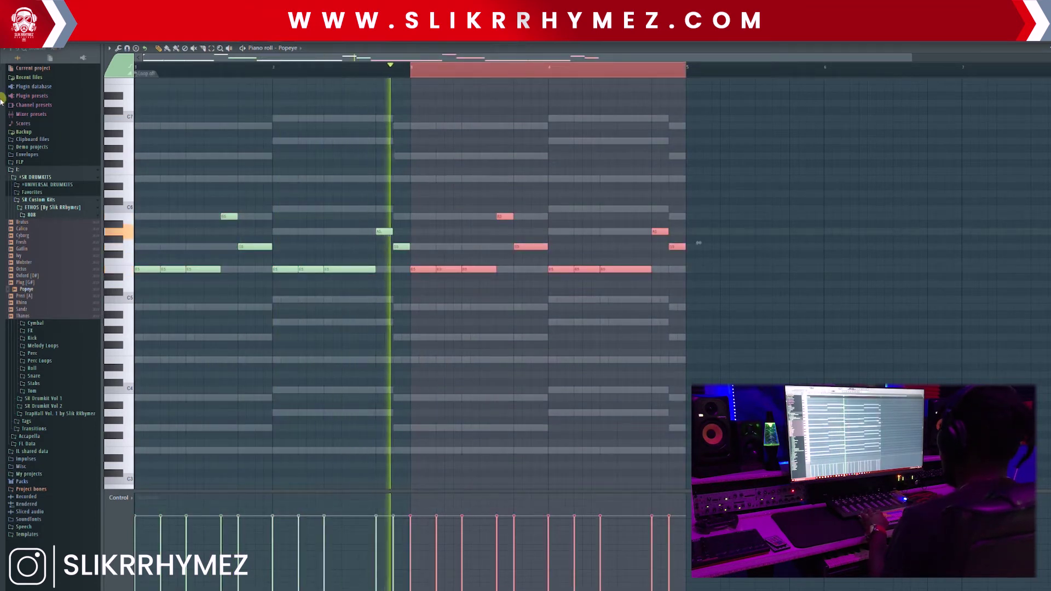
key("ctrl+d")
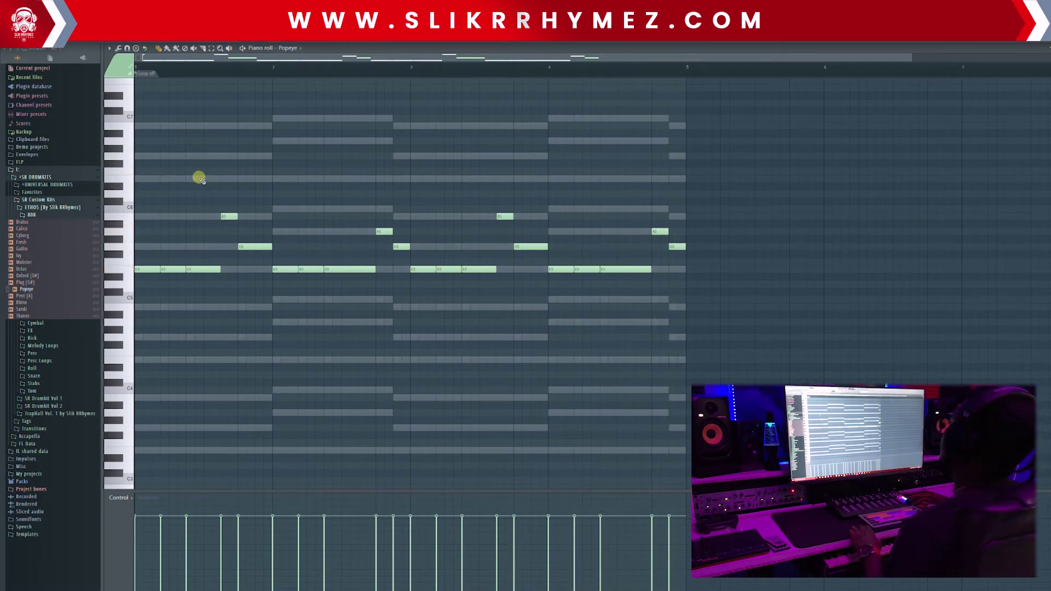
Try a short G6 slide note over the second half of the B5 note in bar 1.
scroll(214, 181, "up", 4)
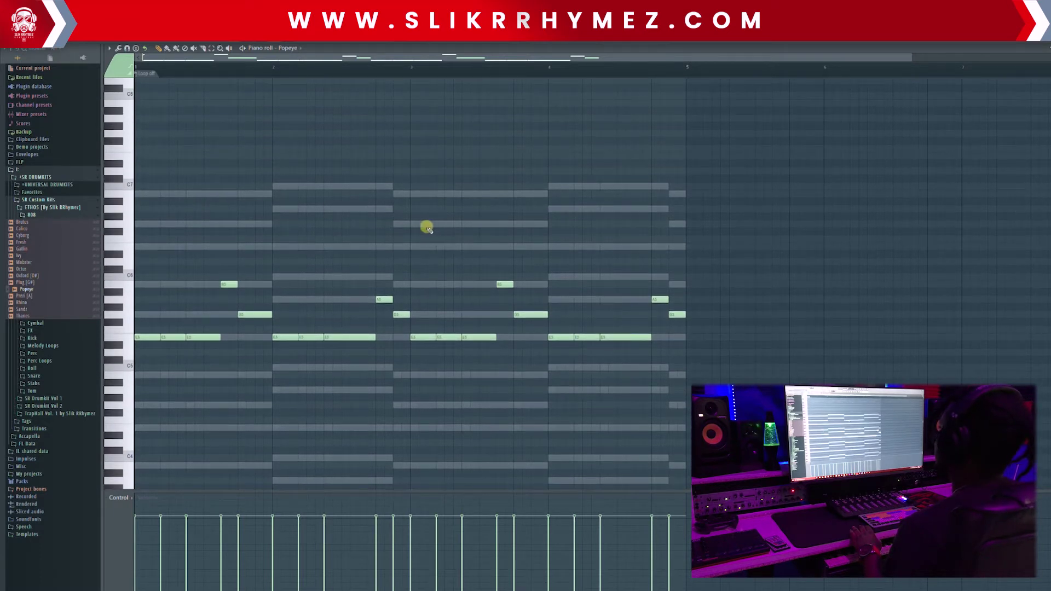
scroll(394, 229, "up", 1)
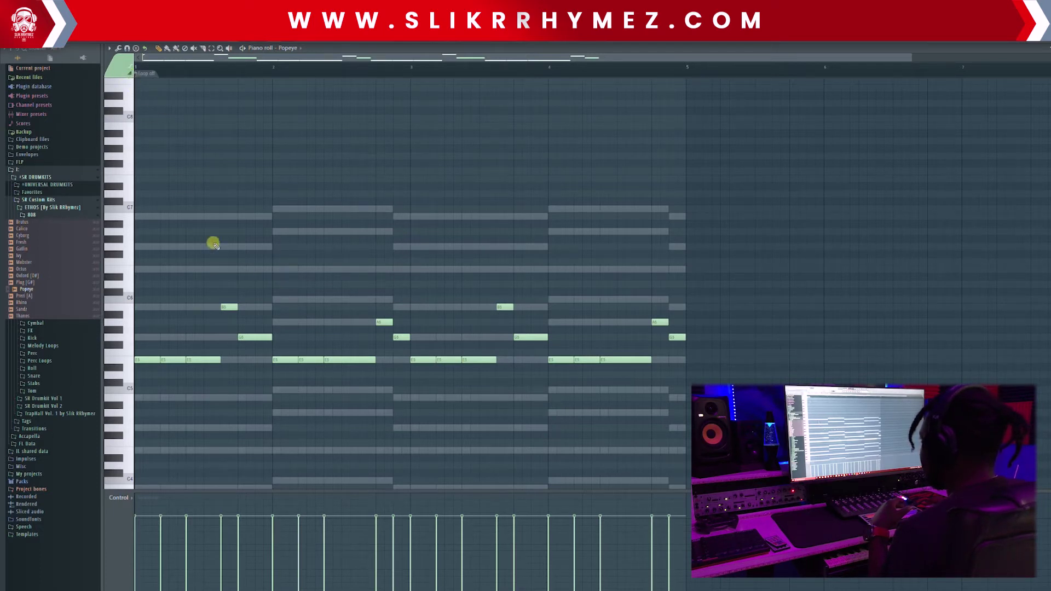
left_click(229, 247)
scroll(205, 72, "up", 3)
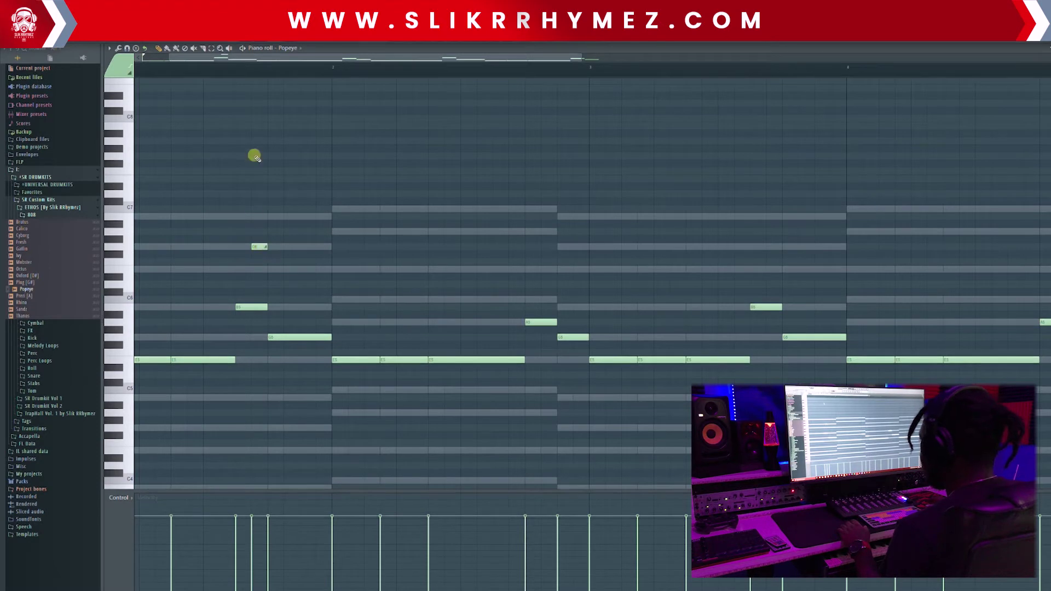
scroll(246, 72, "up", 2)
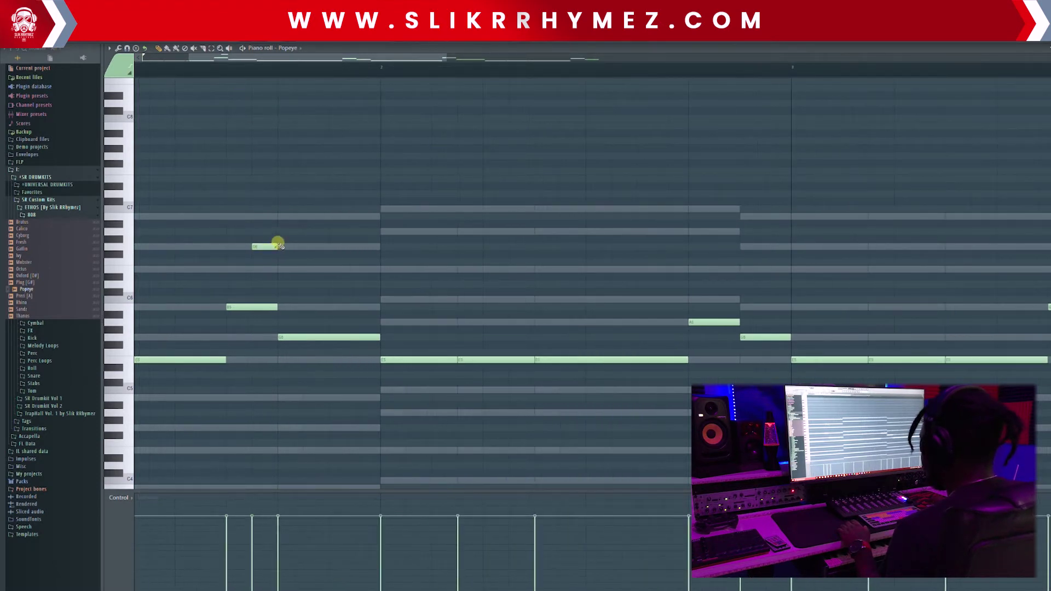
right_click(265, 248)
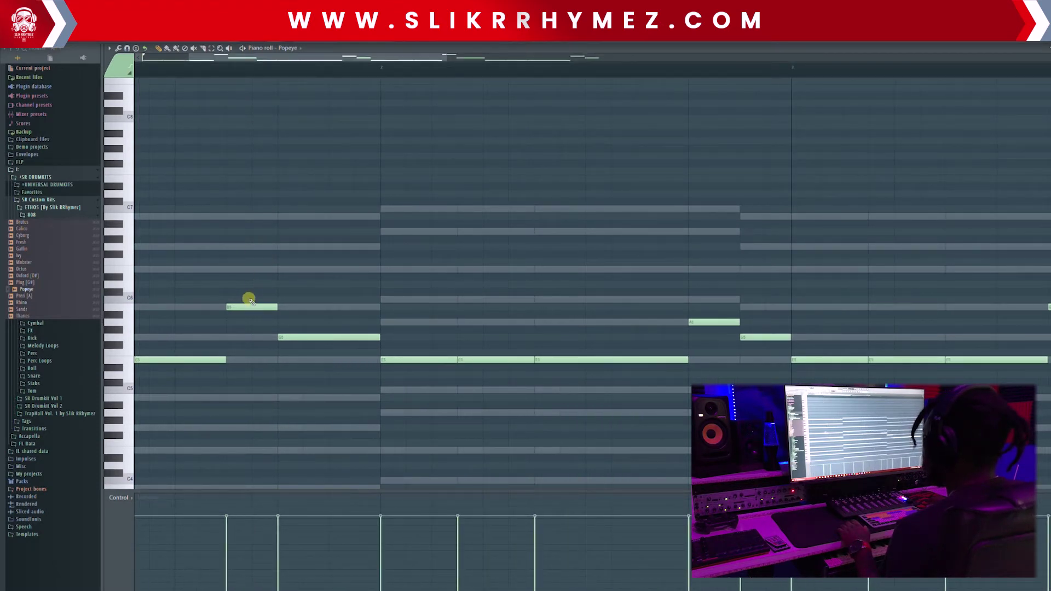
left_click(274, 247)
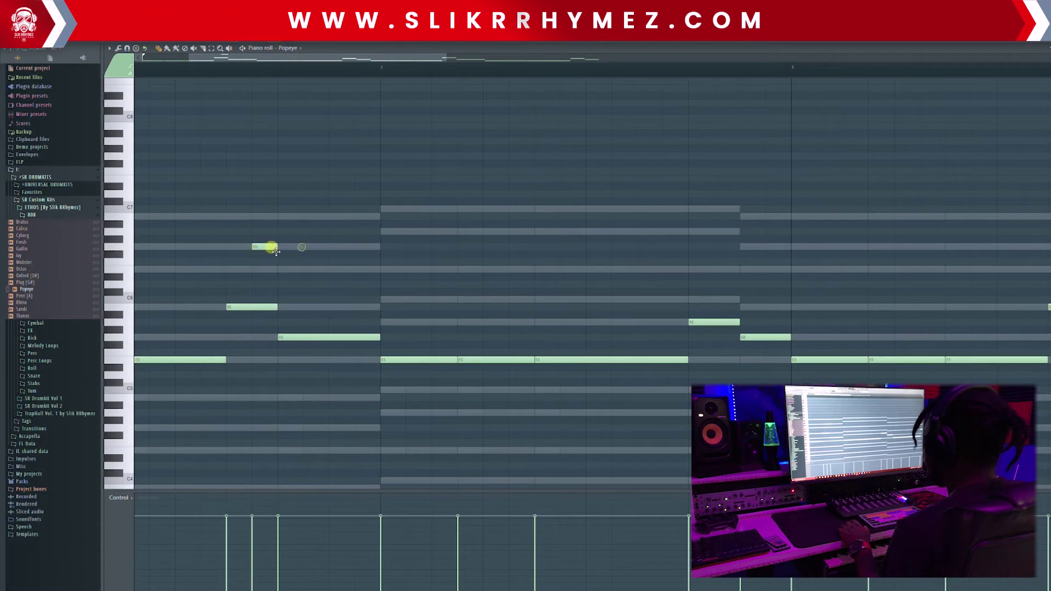
double_click(275, 249)
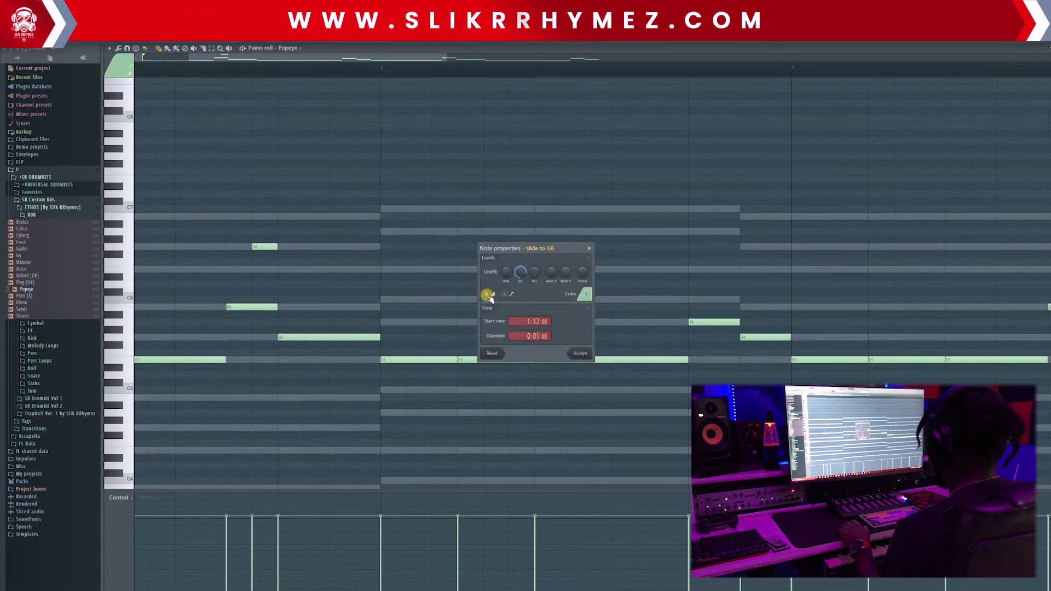
left_click(578, 353)
scroll(208, 195, "down", 2)
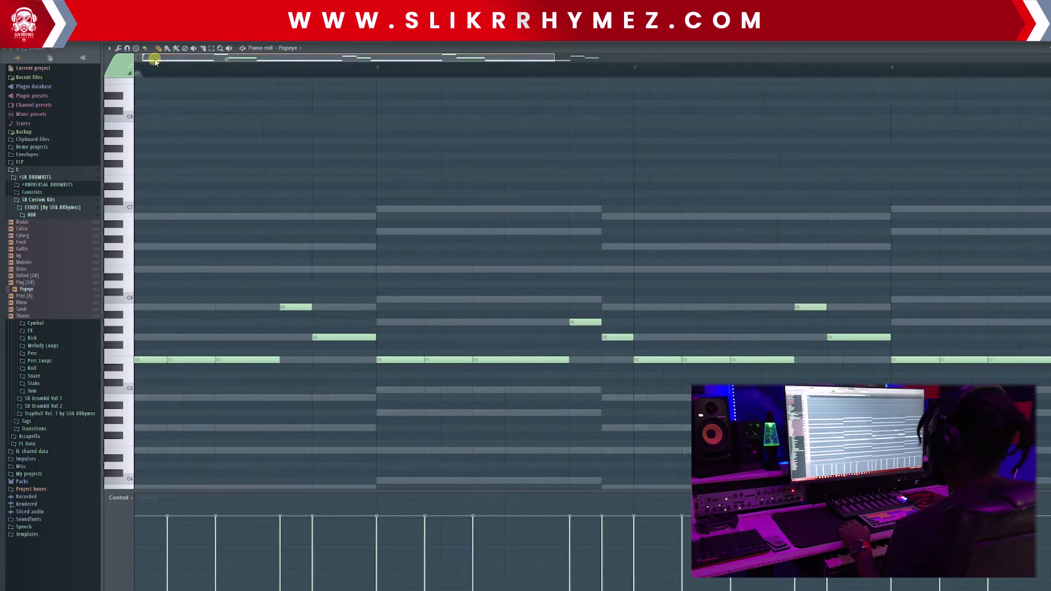
Move all the Layer chord notes up one octave and return to the Popeye piano roll.
scroll(208, 194, "up", 1)
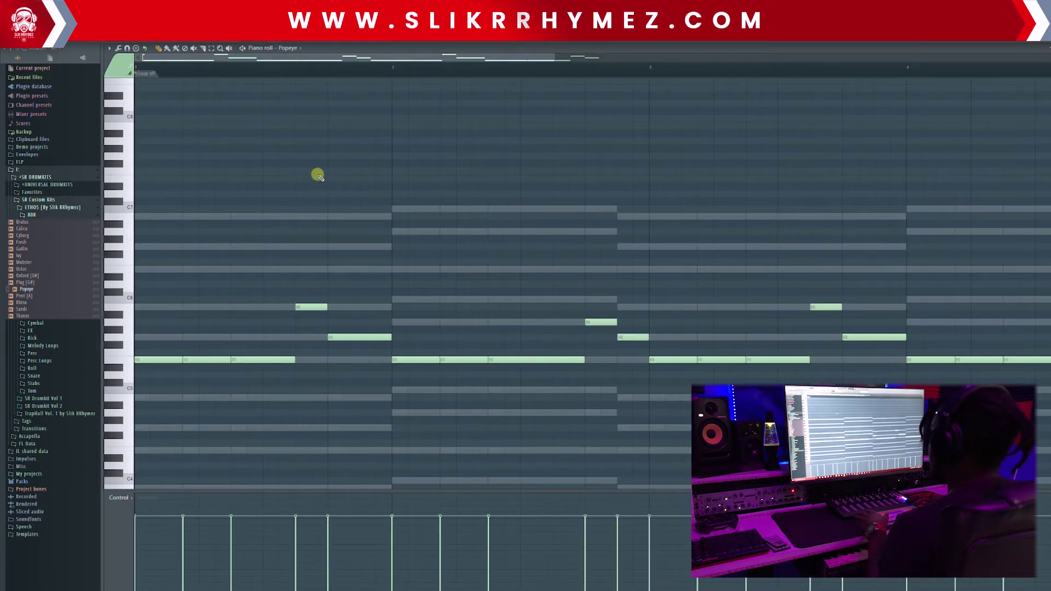
scroll(225, 88, "down", 3)
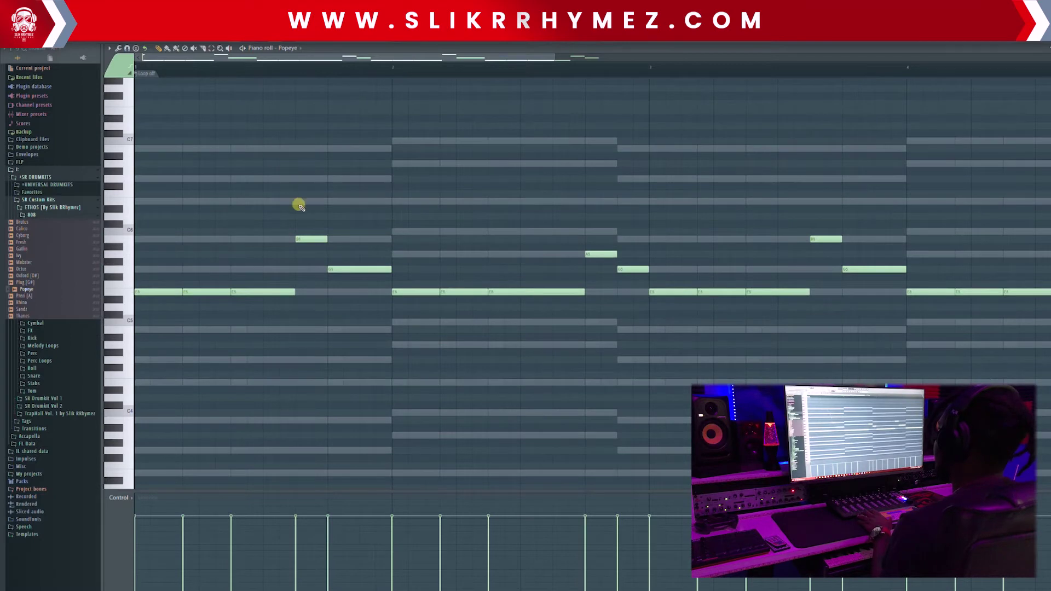
key("ctrl+a")
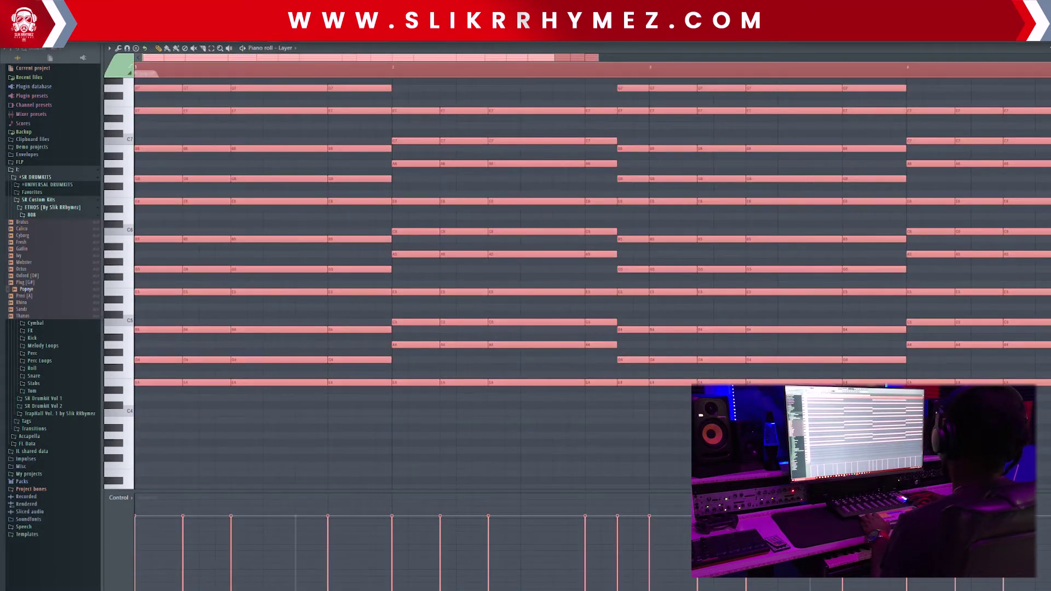
left_click(1049, 48)
left_click(324, 124)
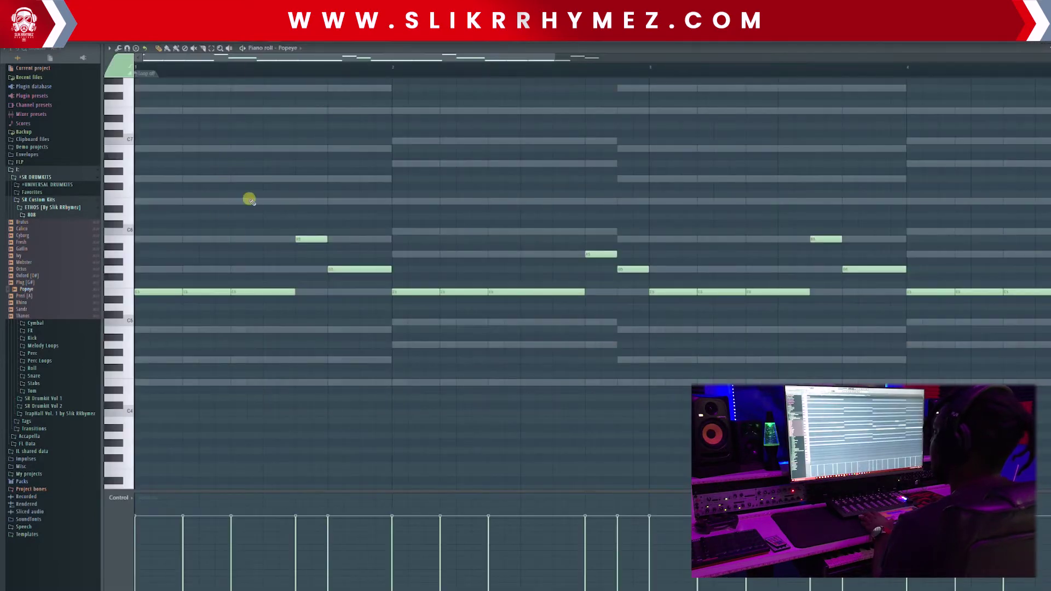
Play the four-bar pattern to hear the Popeye bassline.
left_click_drag(191, 71, 204, 102)
key("space")
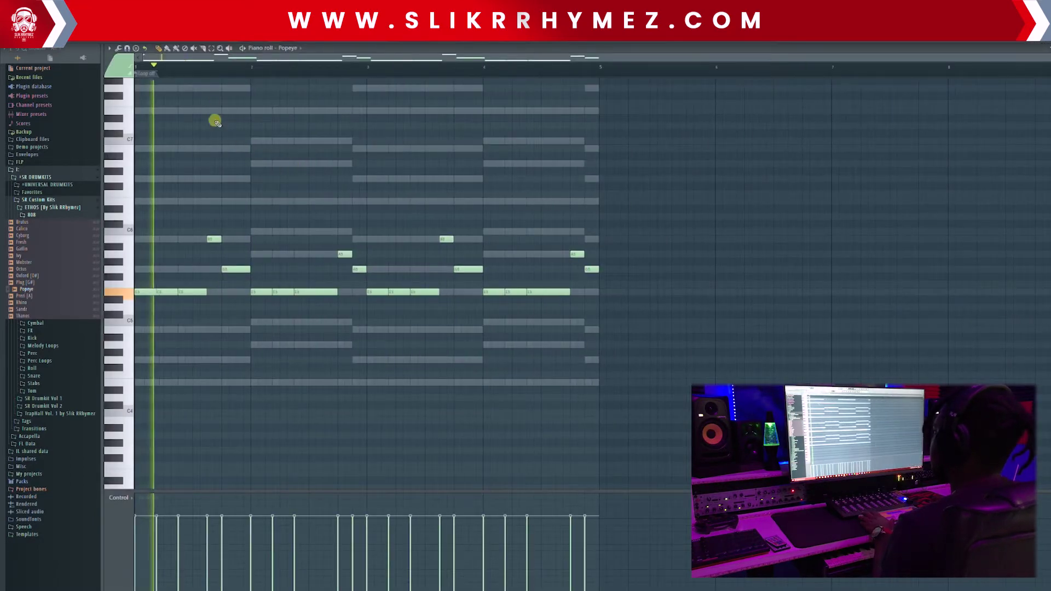
scroll(179, 72, "up", 1)
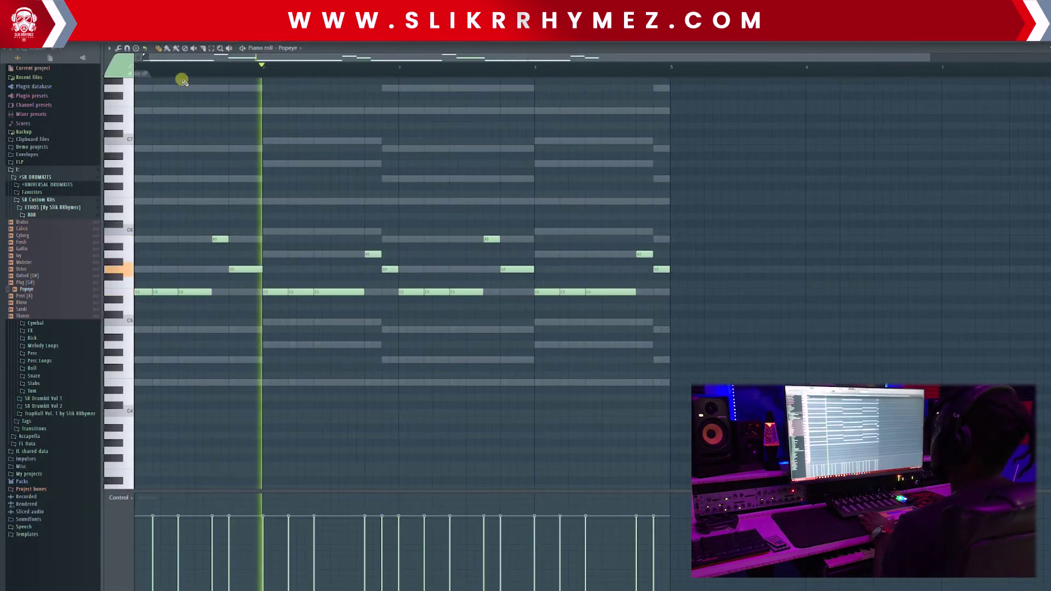
Place a one-step G6 slide note at beat 3 of bar 1, over the last E5 note, and play the pattern.
scroll(187, 90, "up", 1)
key("space")
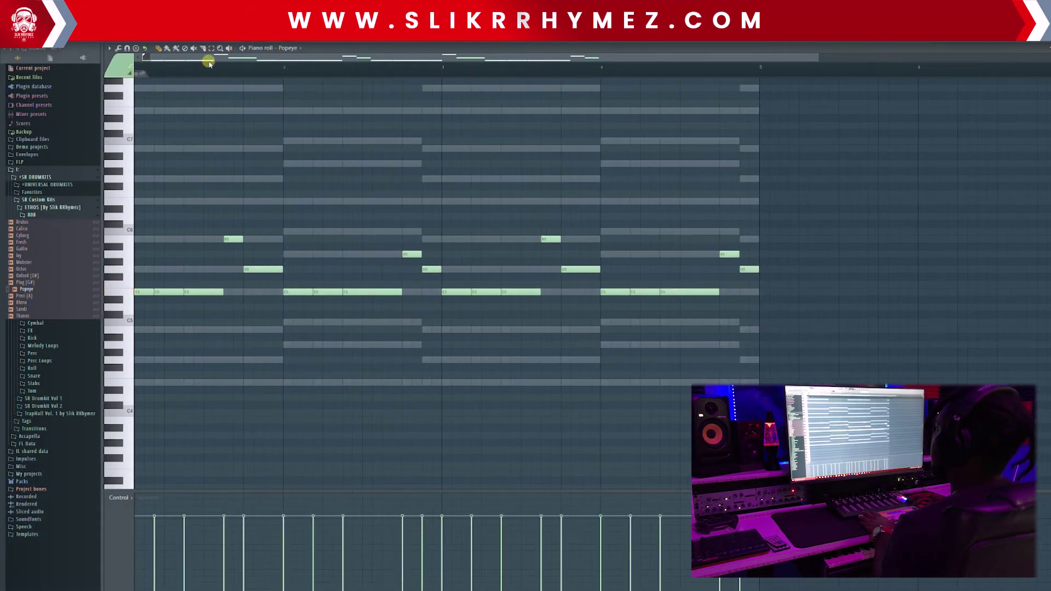
left_click_drag(206, 56, 163, 76)
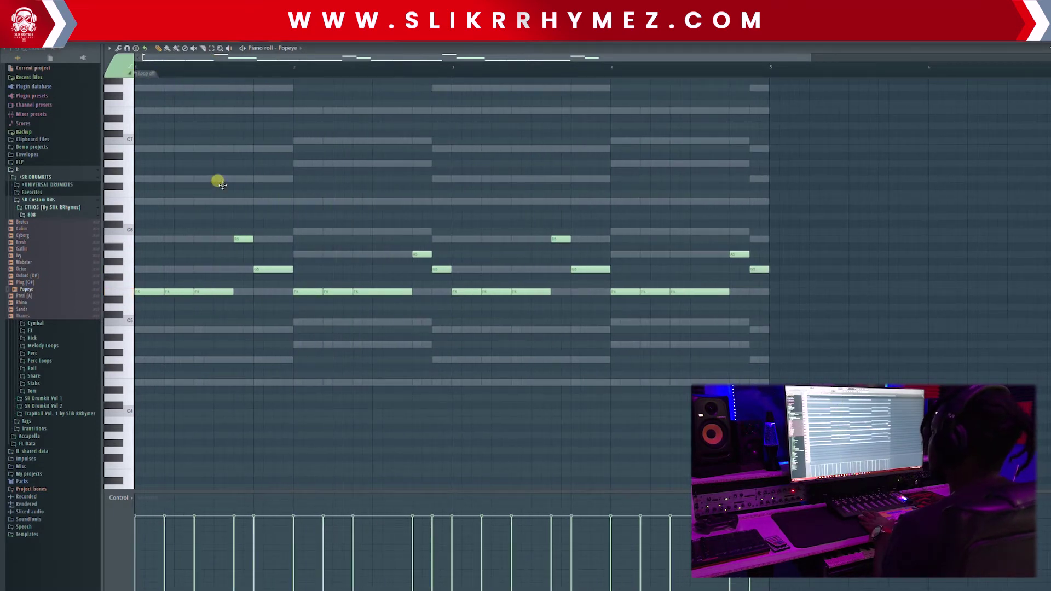
key("space")
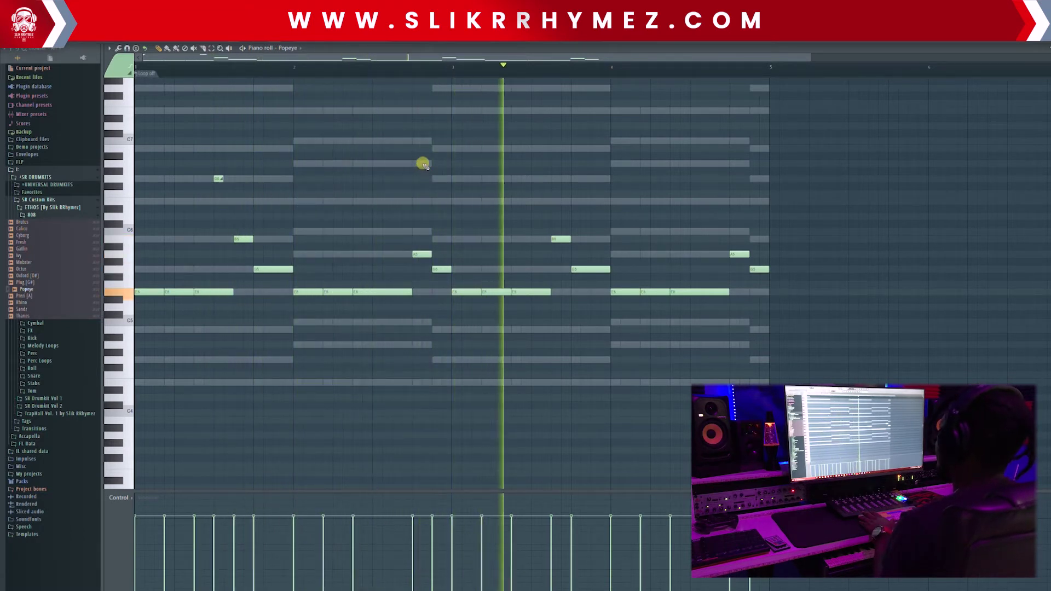
Add a one-step slide note over the second half of bar 2's A5 note, try it at C7, and settle on A6.
left_click(425, 164)
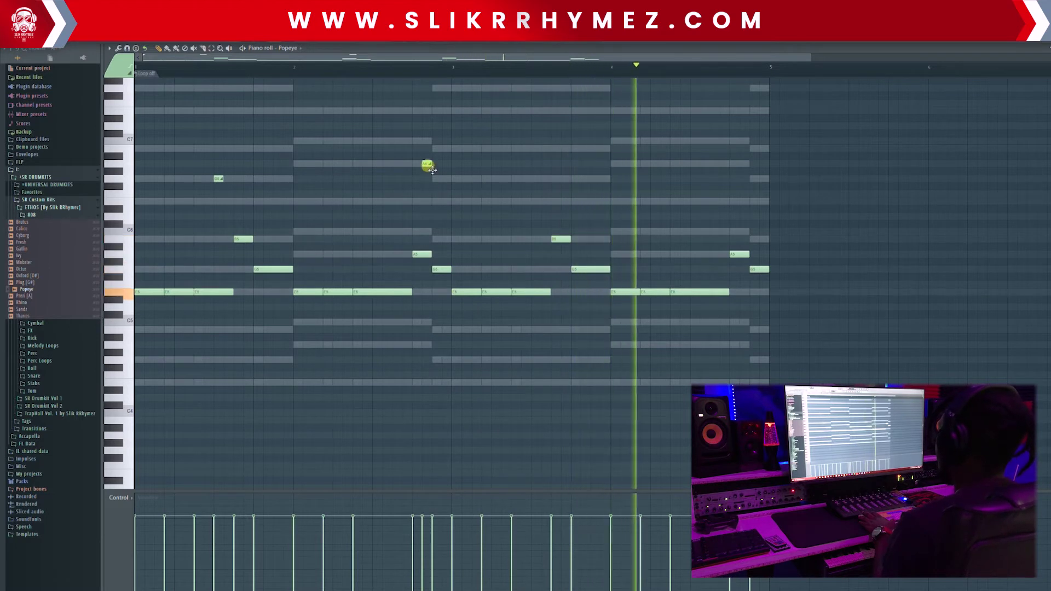
left_click_drag(427, 164, 426, 141)
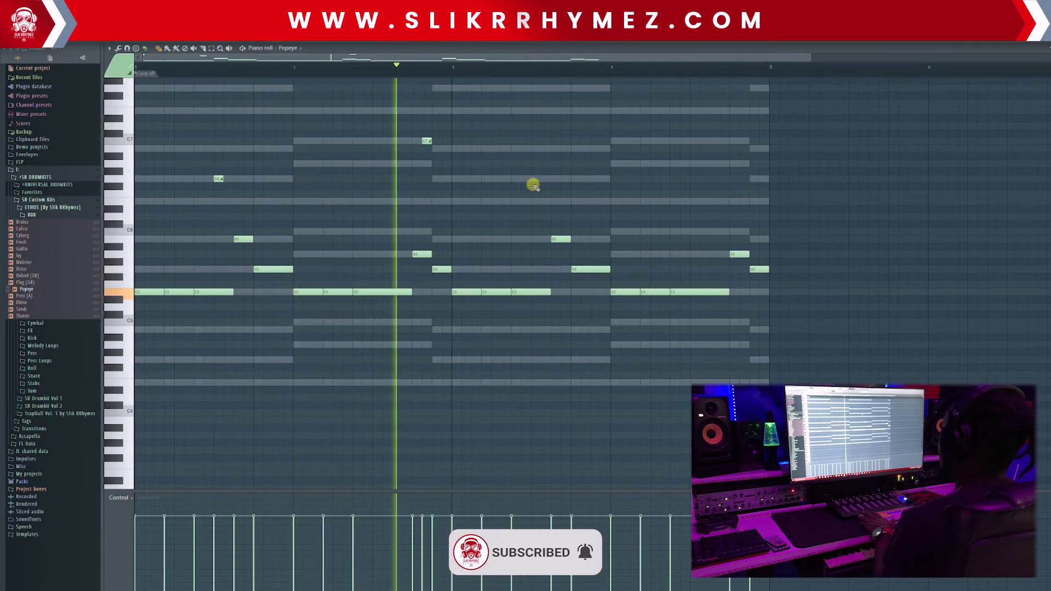
left_click_drag(427, 141, 424, 166)
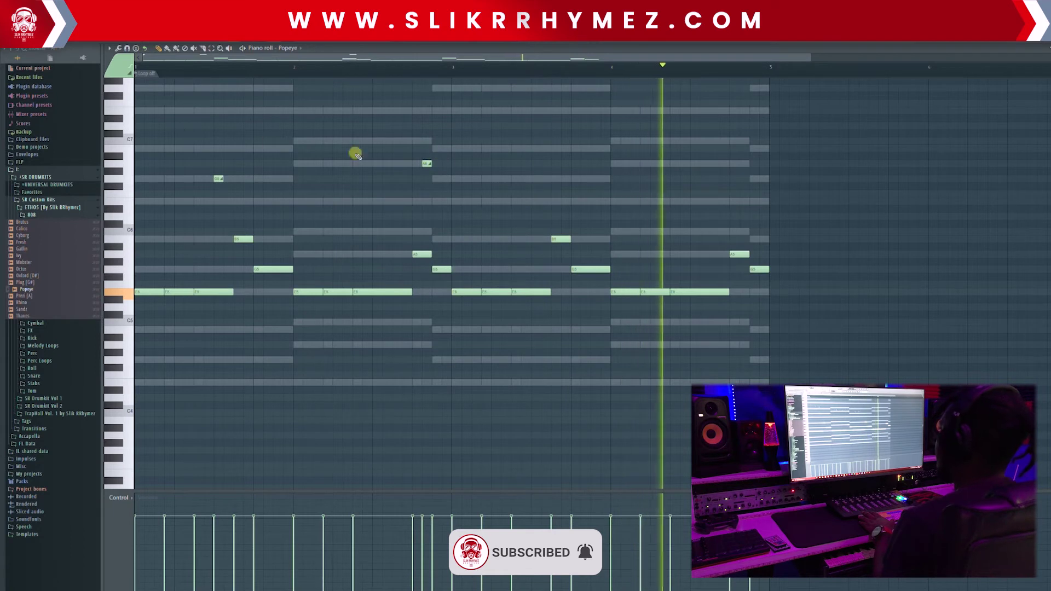
key("space")
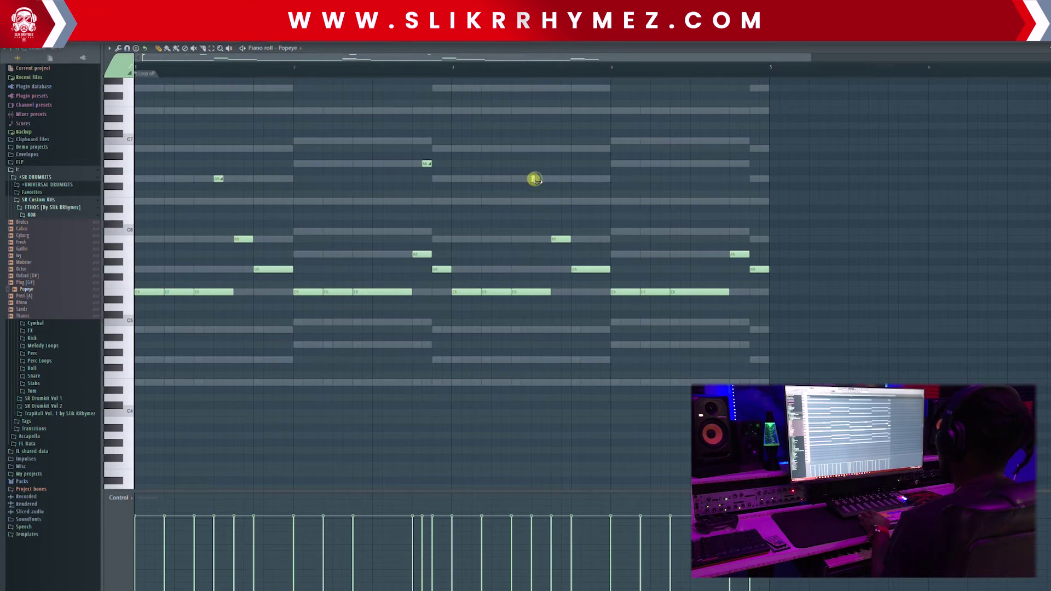
Add half-step slides in bar 3, B6 on beat 3 and B4 one step after it, and a B6 slide over bar 4's final G5.
left_click_drag(535, 179, 534, 126)
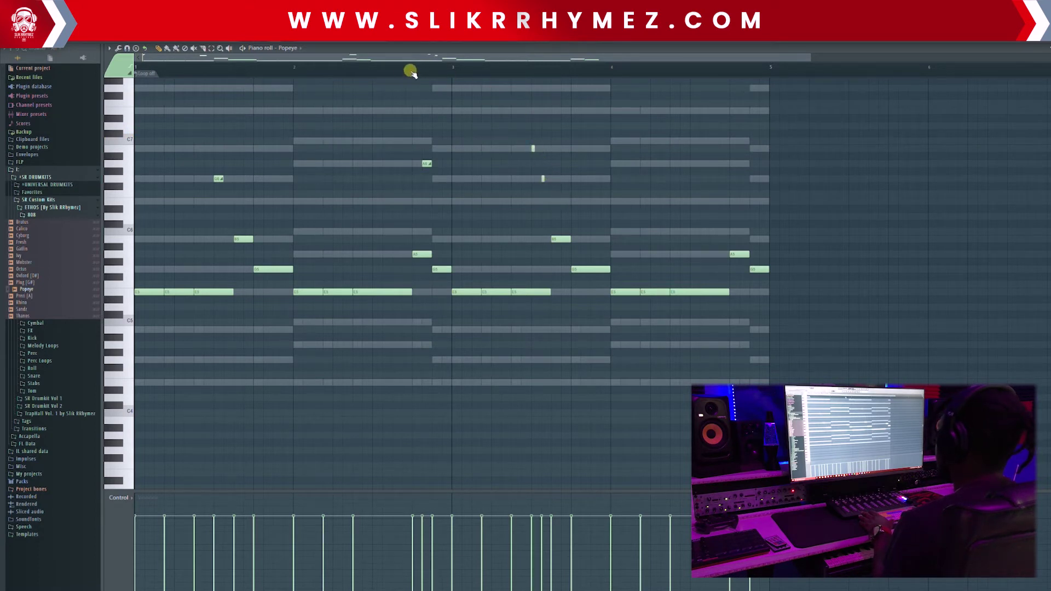
key("space")
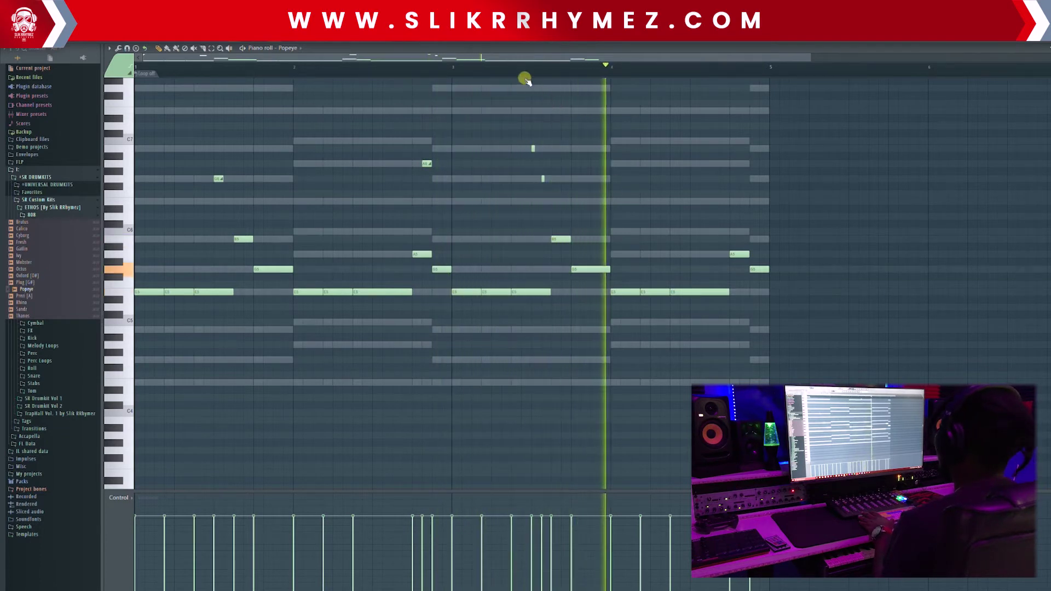
scroll(513, 74, "up", 1)
scroll(513, 73, "up", 1)
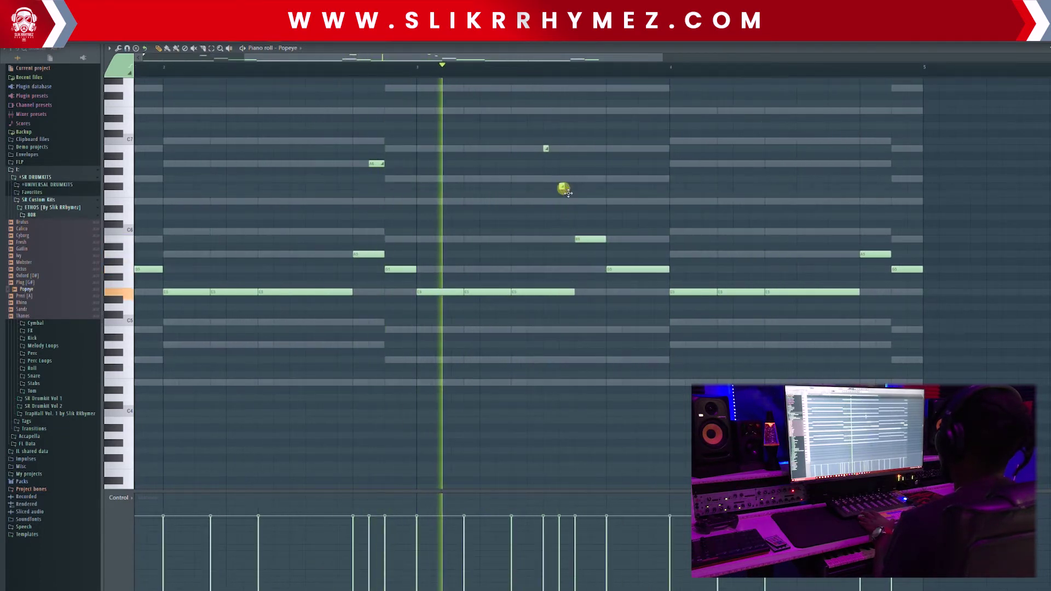
left_click_drag(573, 338, 566, 331)
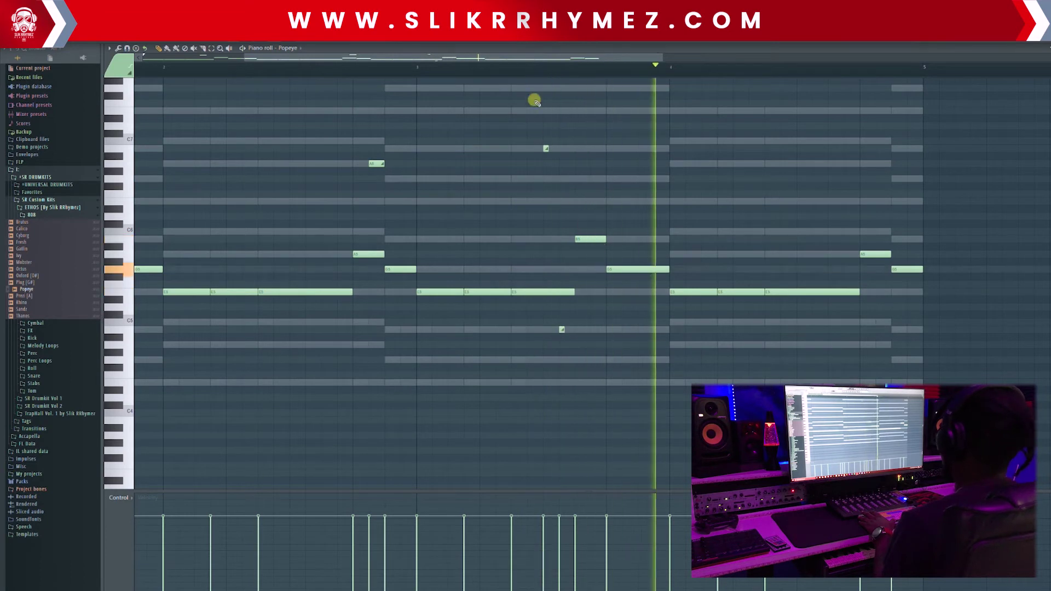
scroll(521, 73, "down", 2)
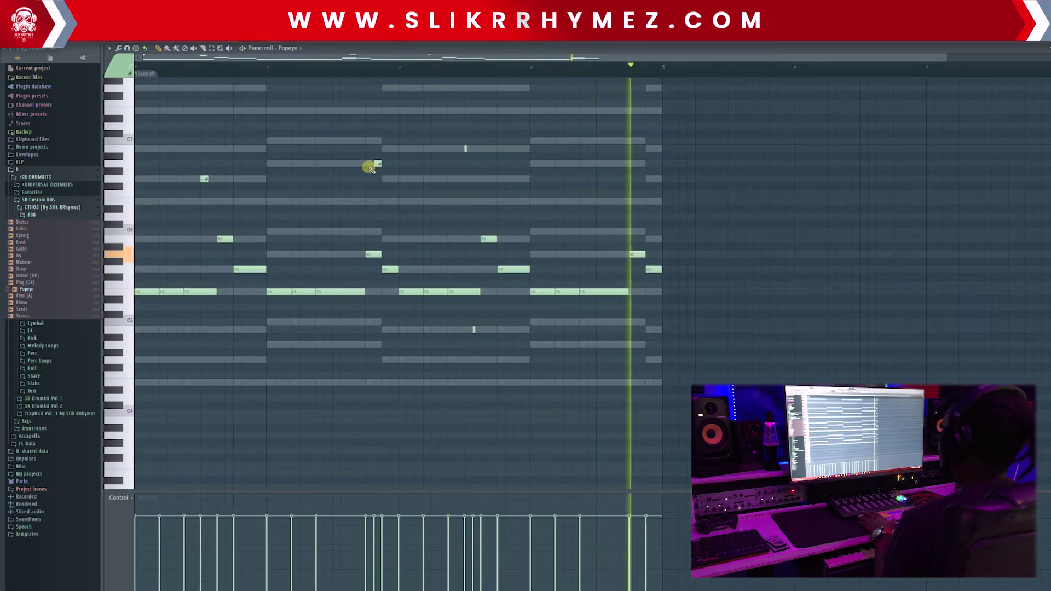
left_click(649, 148)
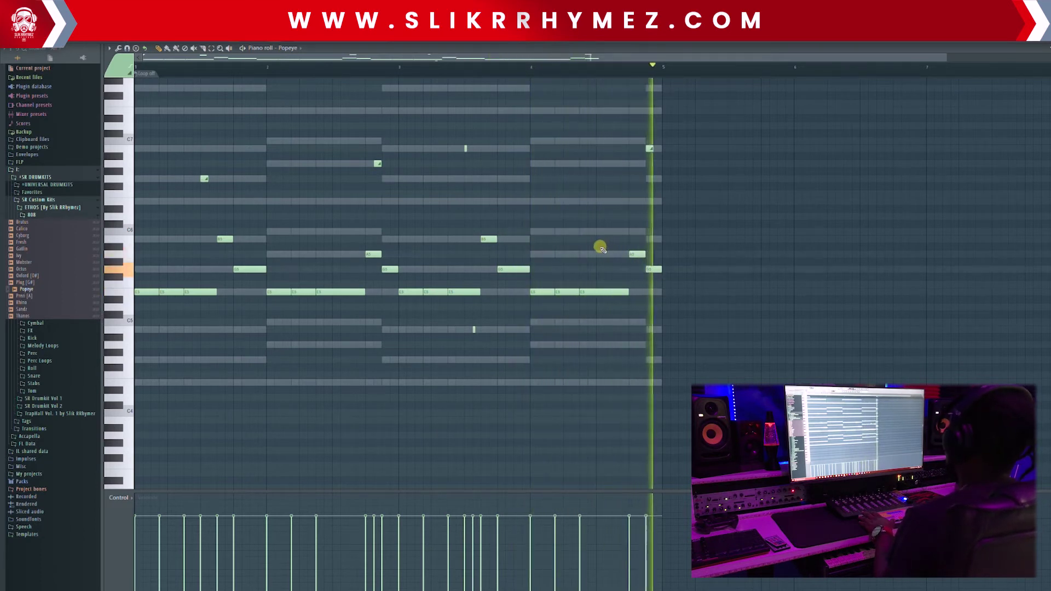
Select the four high slide notes, lower their velocity slightly, and close the piano roll with the pattern playing.
left_click_drag(673, 117, 162, 216)
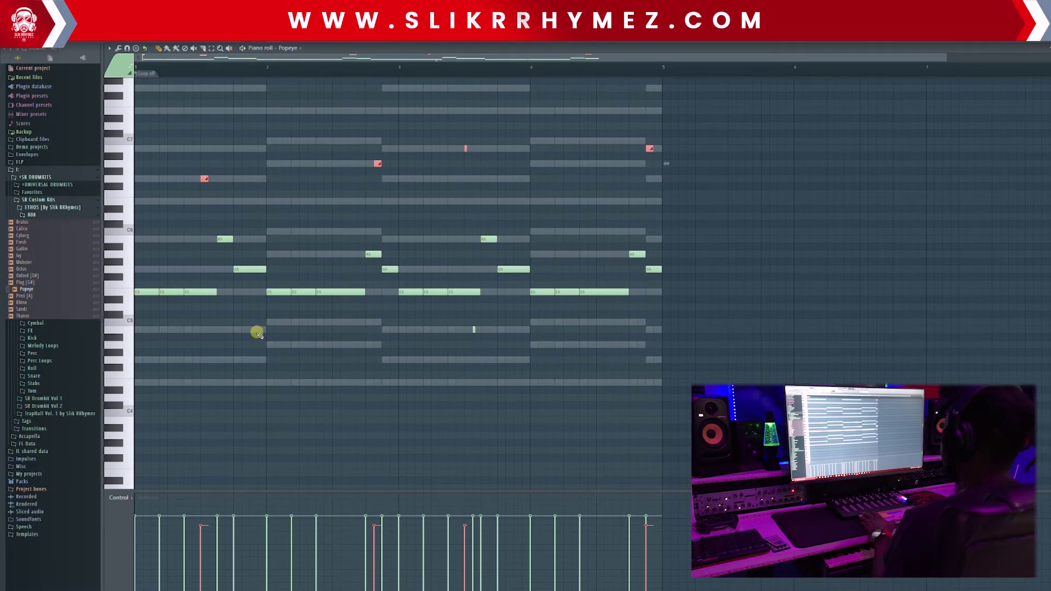
key("space")
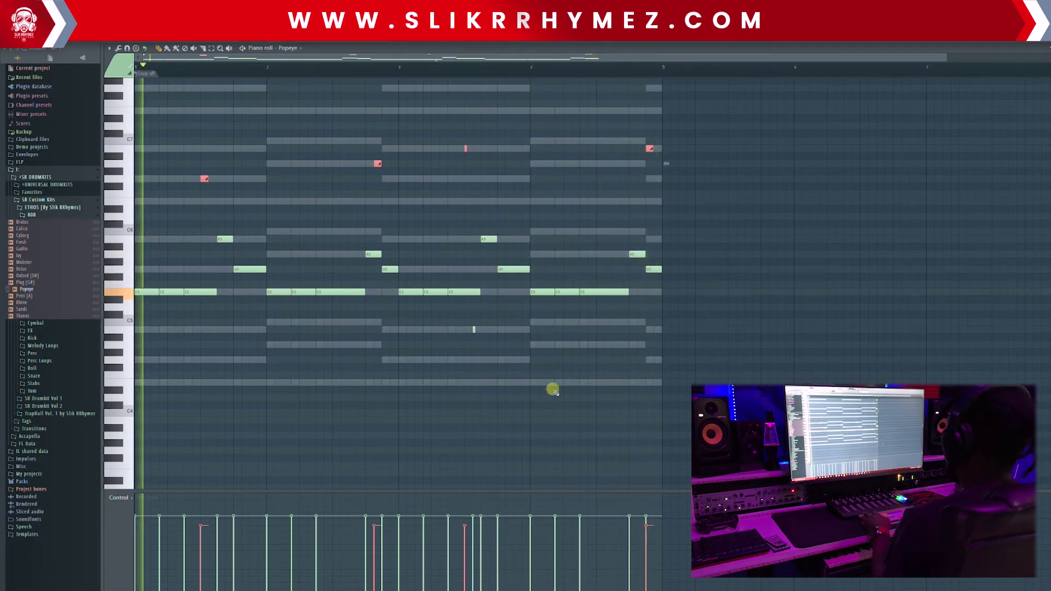
left_click(1031, 60)
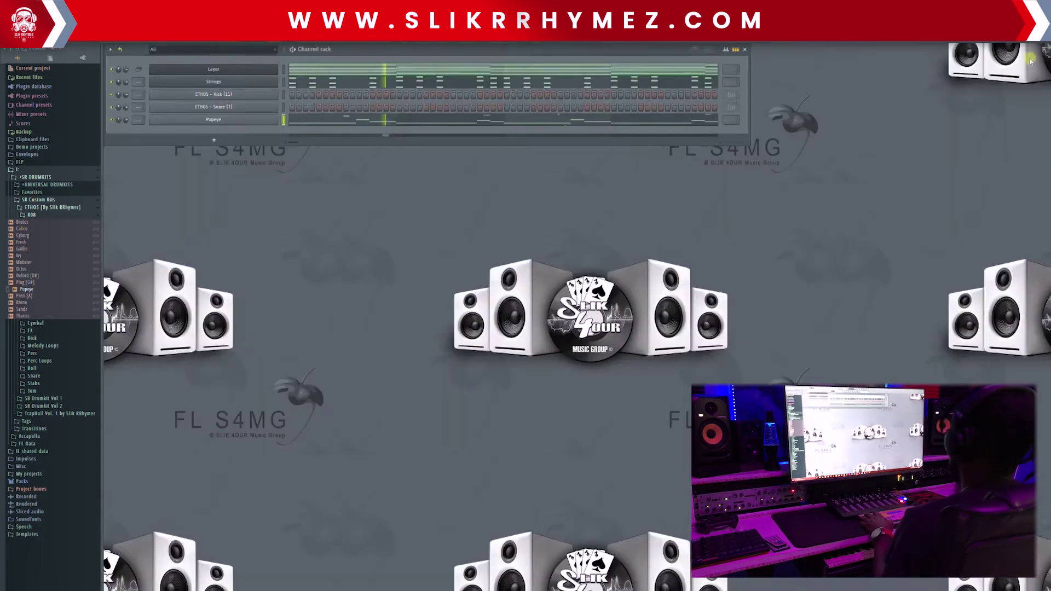